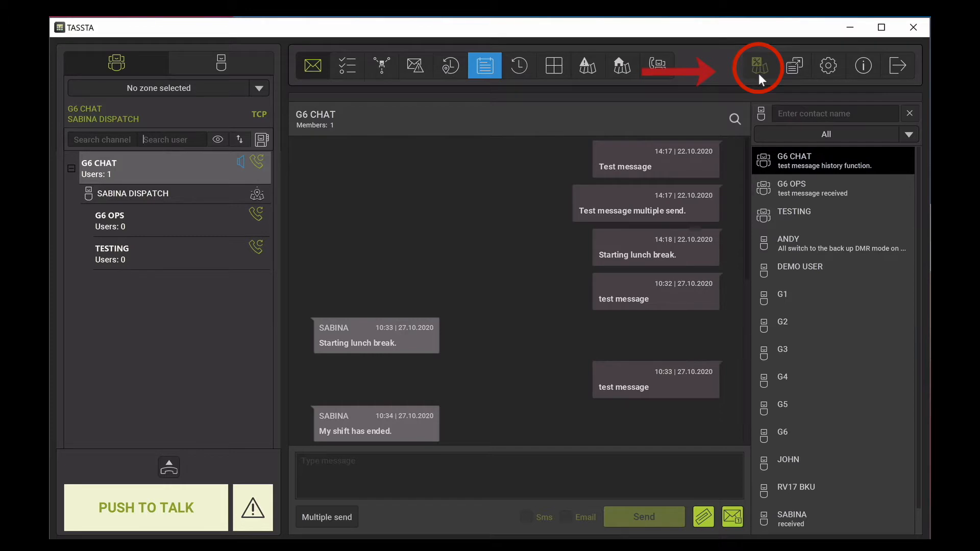
- Open the map tool with its guard tours list and draw a five-point guard tour from west to east just south of Tockington
left_click(758, 73)
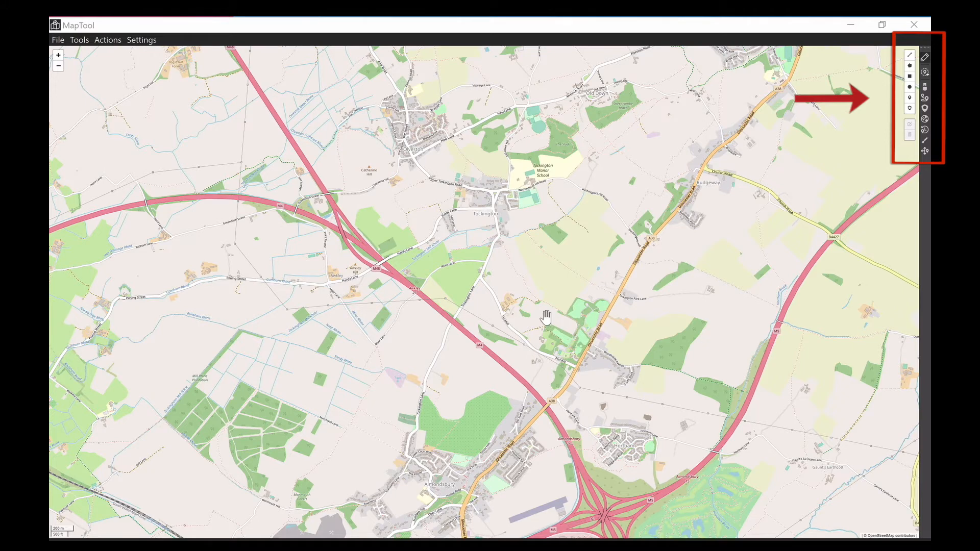
left_click(925, 112)
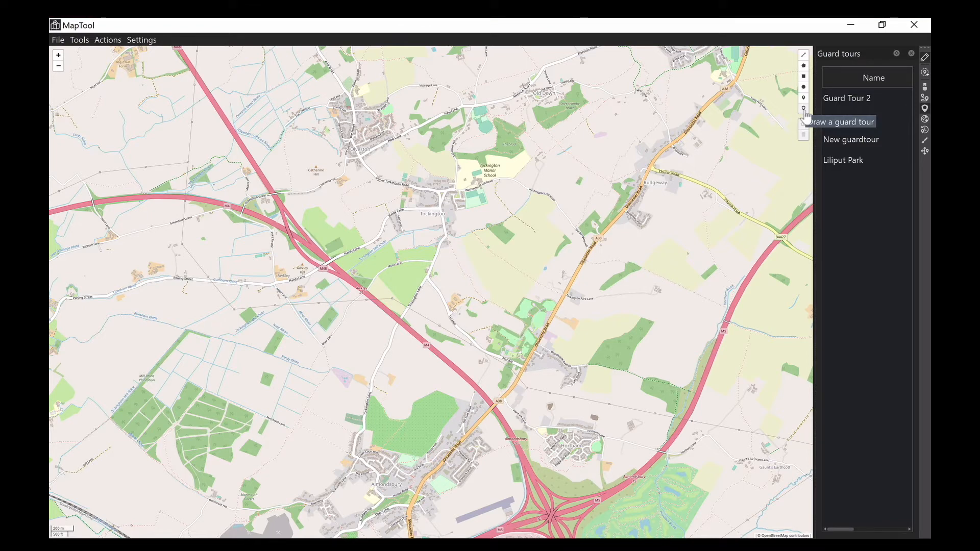
left_click(805, 112)
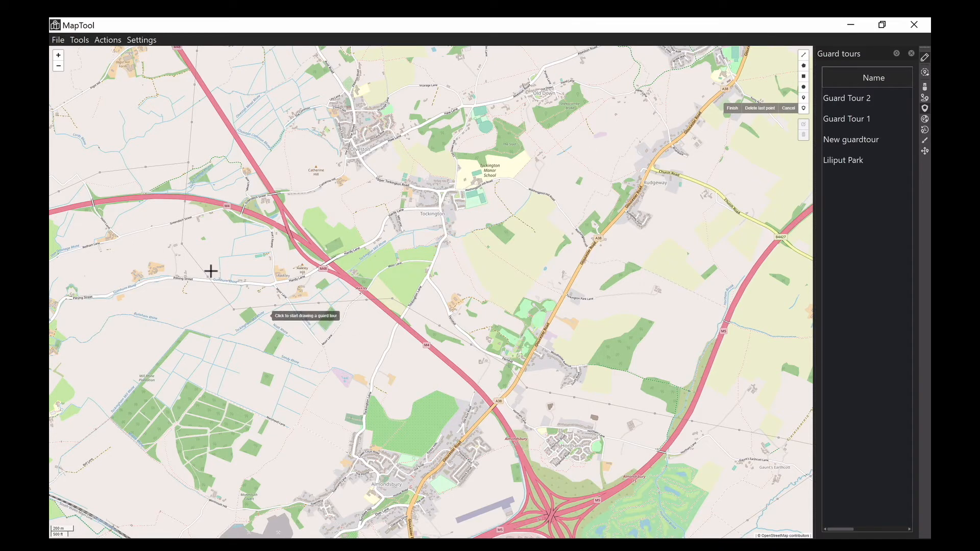
left_click(185, 268)
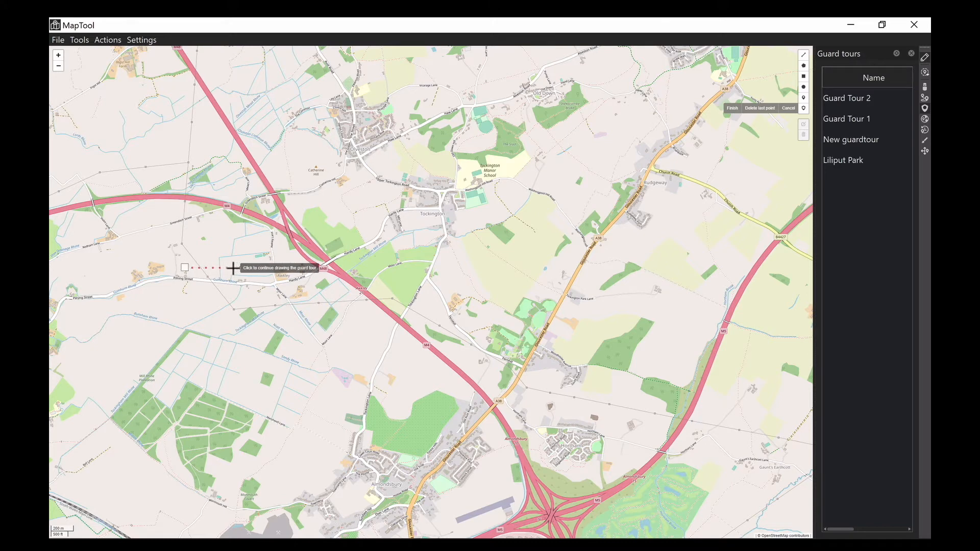
left_click(234, 268)
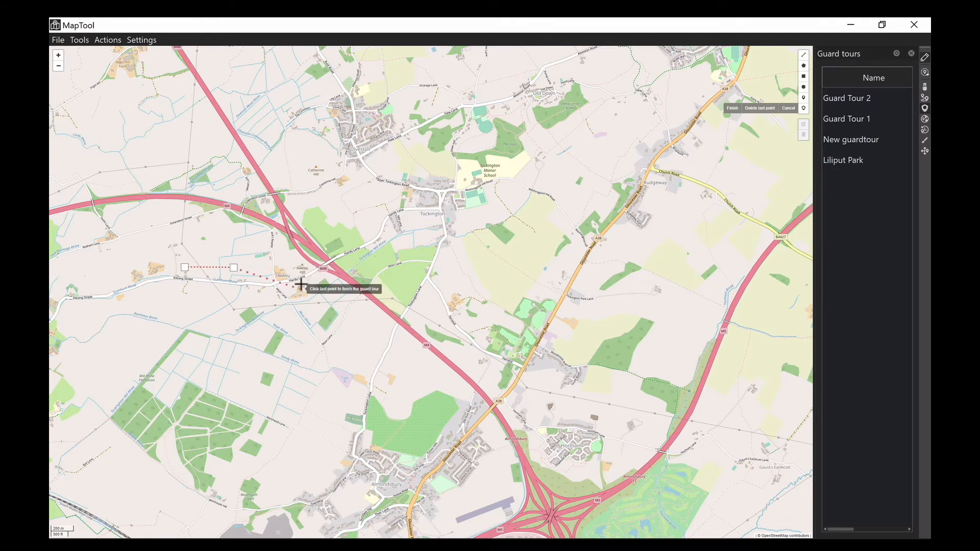
left_click(328, 281)
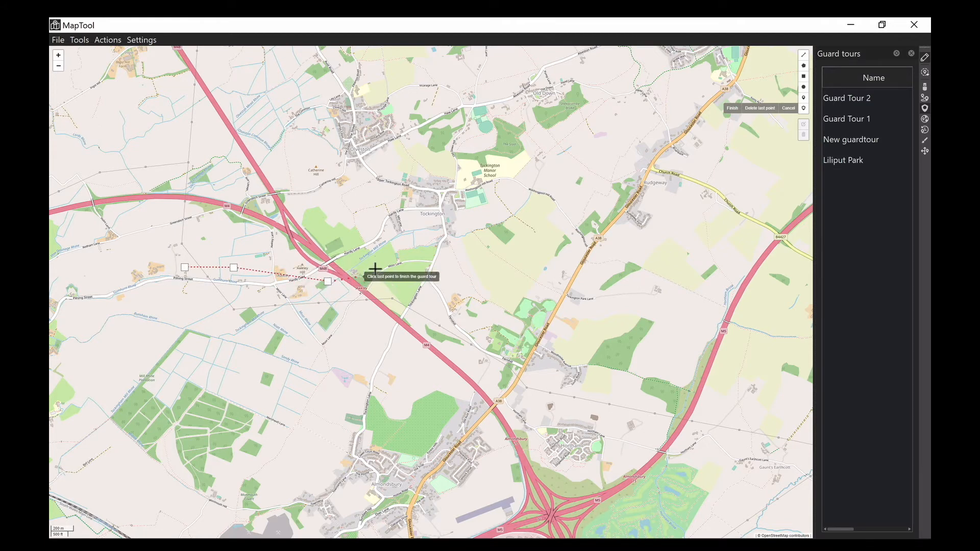
left_click(426, 255)
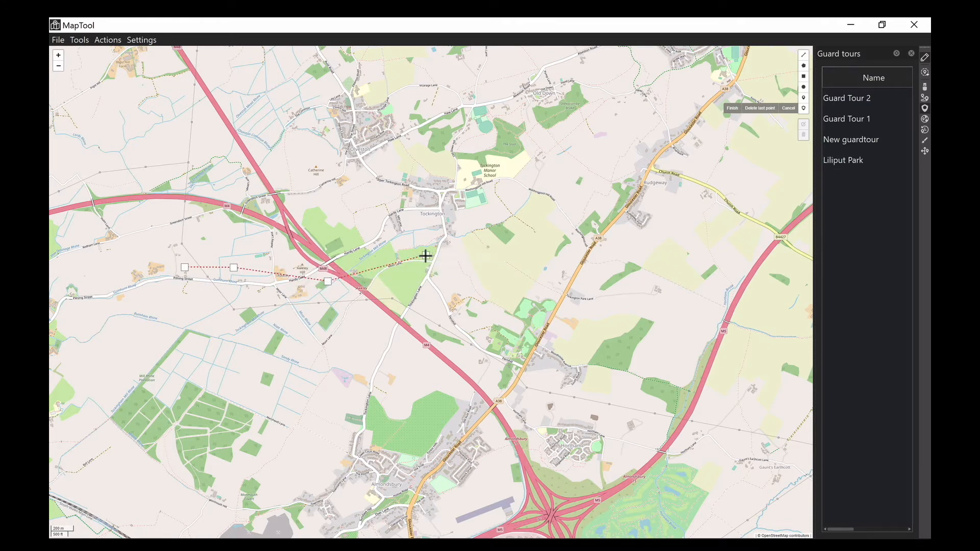
left_click(511, 264)
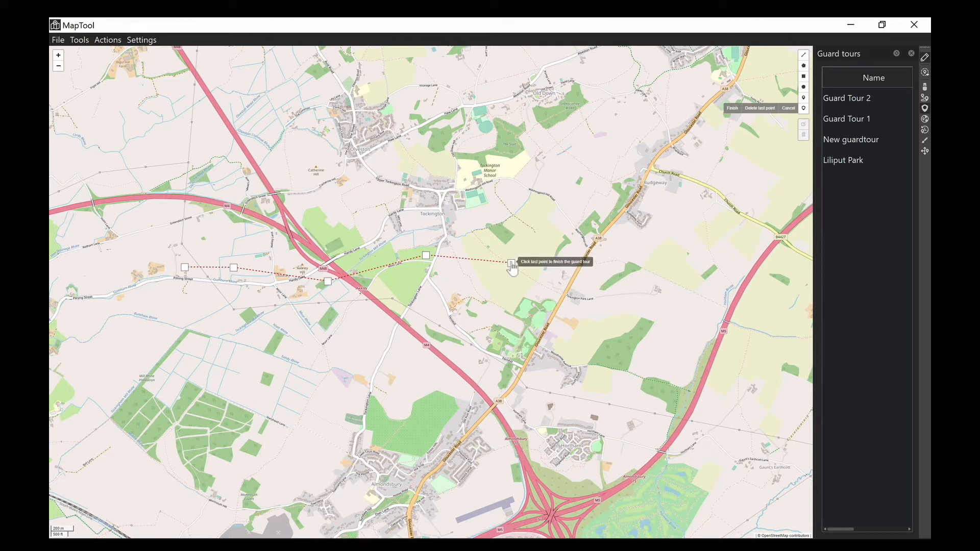
left_click(512, 265)
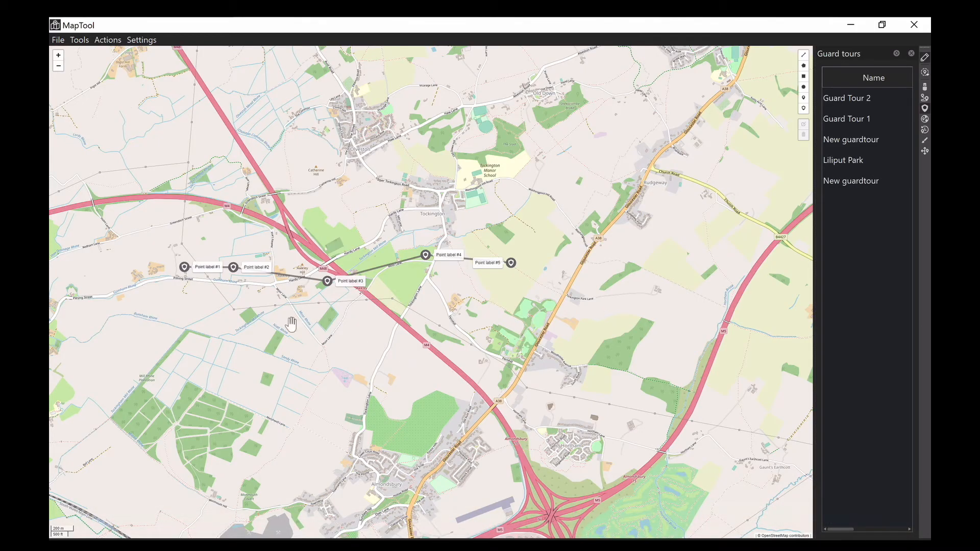
- Open the properties of the newly drawn guard tour and enlarge the dialog until all five timing rows fit
mouse_move(189, 275)
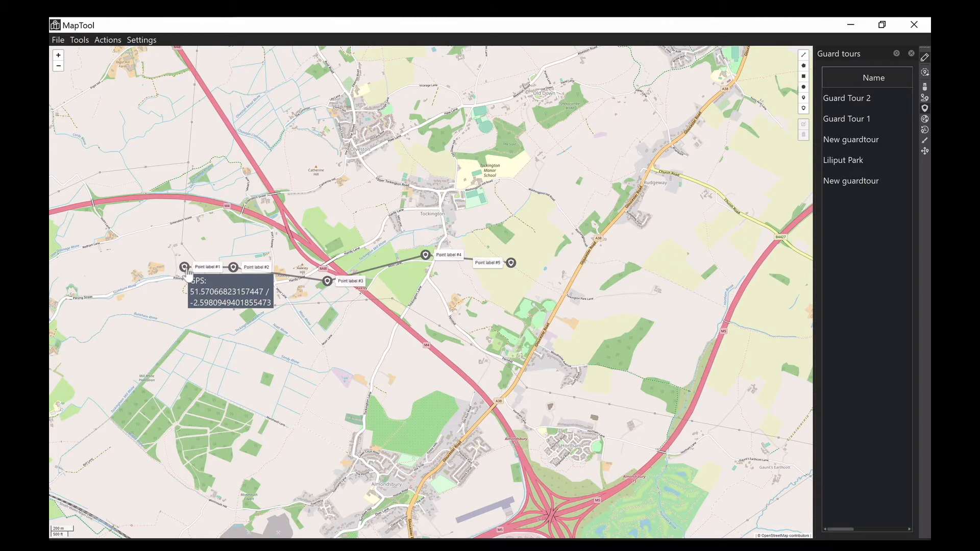
right_click(235, 273)
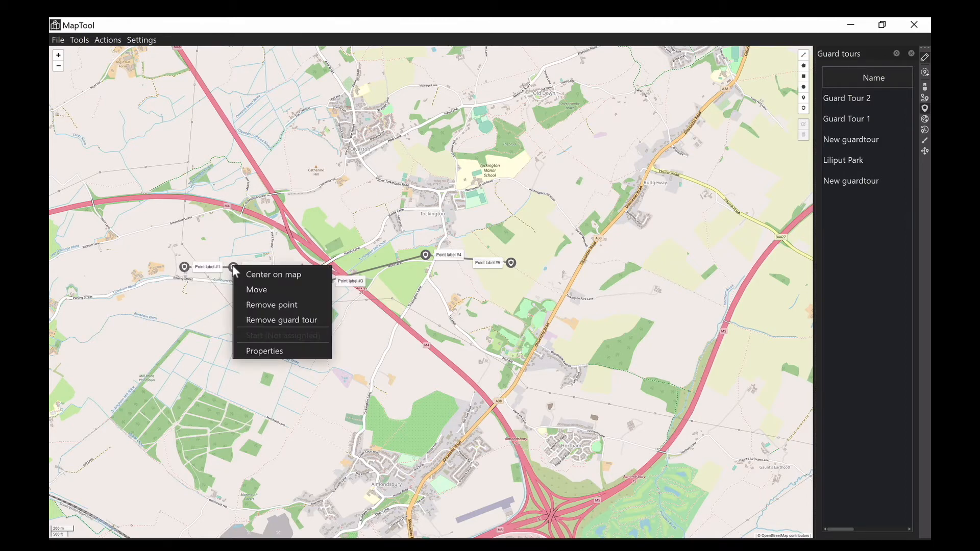
left_click(290, 352)
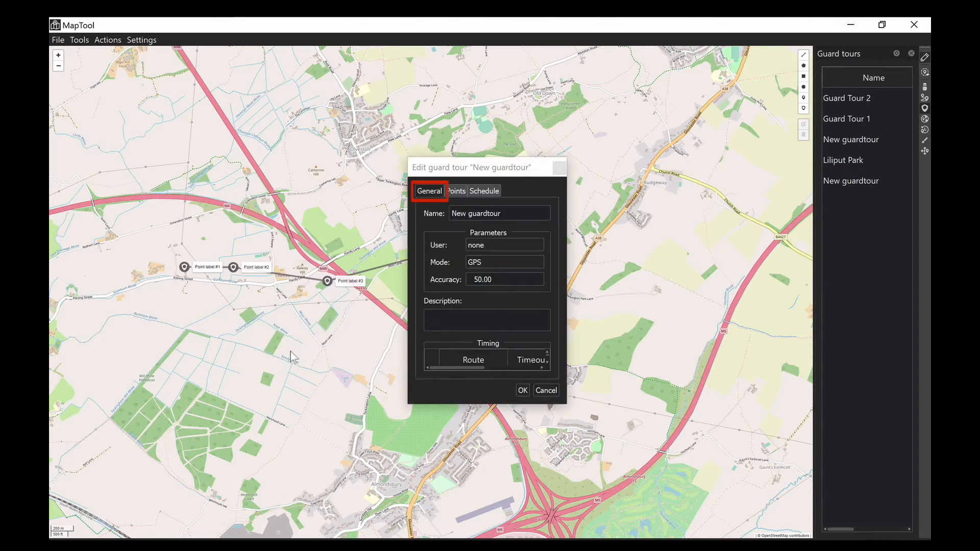
left_click_drag(565, 404, 738, 512)
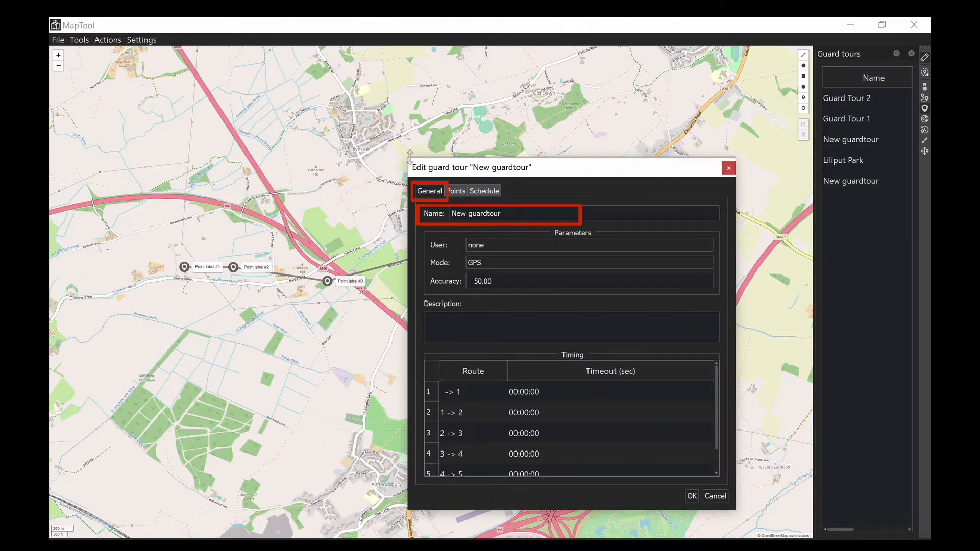
left_click_drag(410, 157, 409, 118)
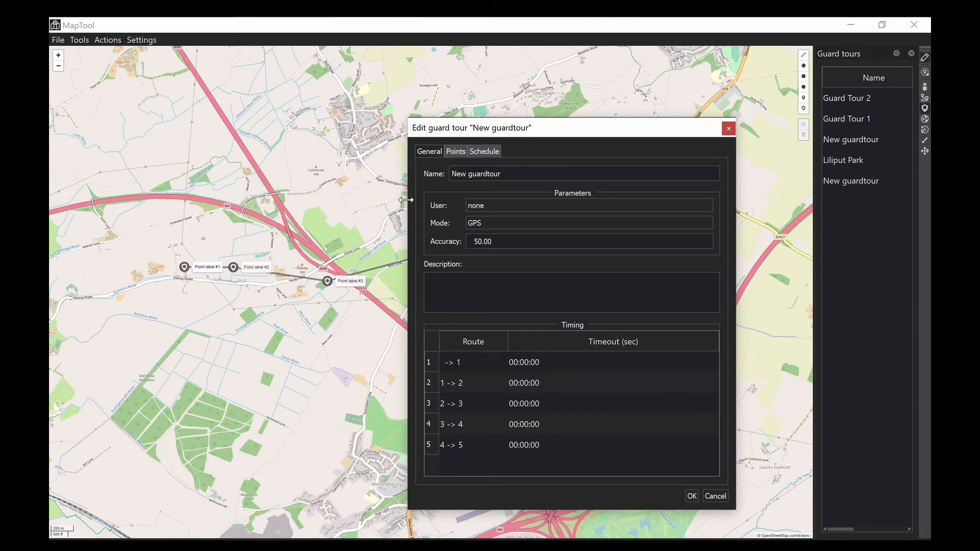
left_click_drag(409, 200, 348, 204)
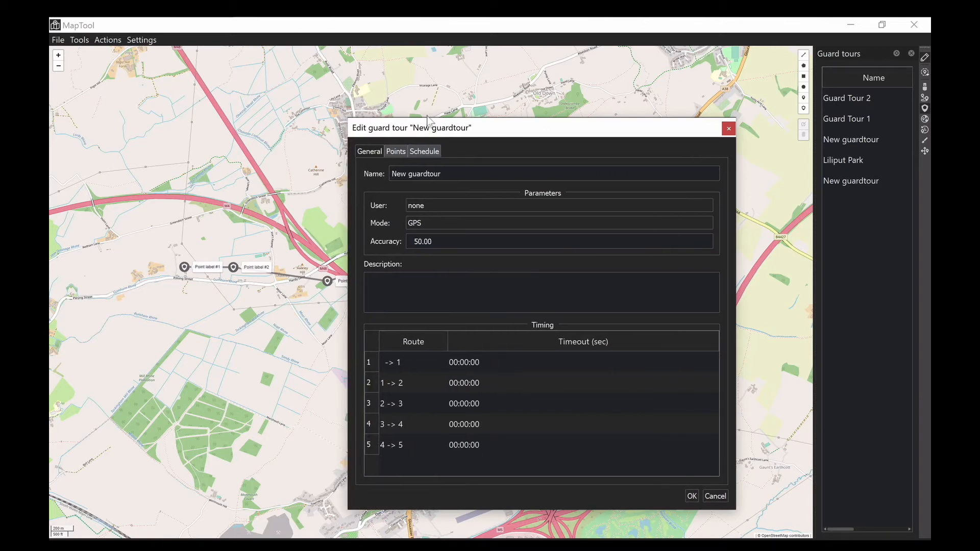
- Set the guard tour's name to Patrol 1, its user to DEMO USER and its mode to NFC
left_click_drag(447, 174, 373, 170)
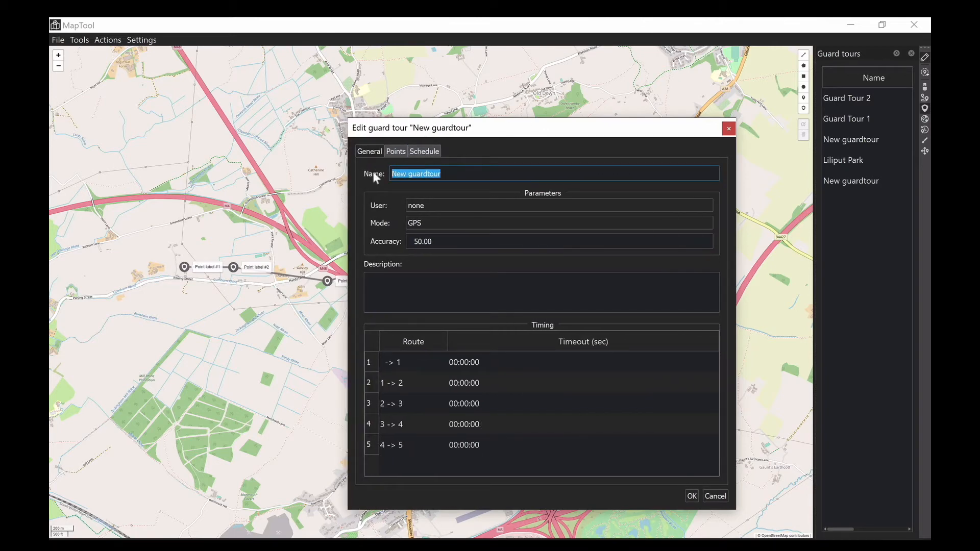
type("Patrol 1")
left_click(418, 210)
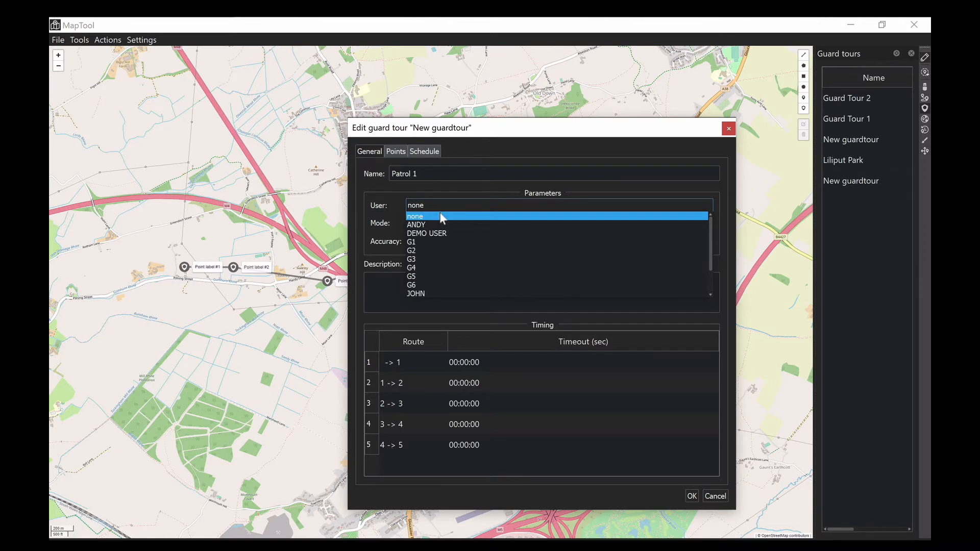
left_click(457, 234)
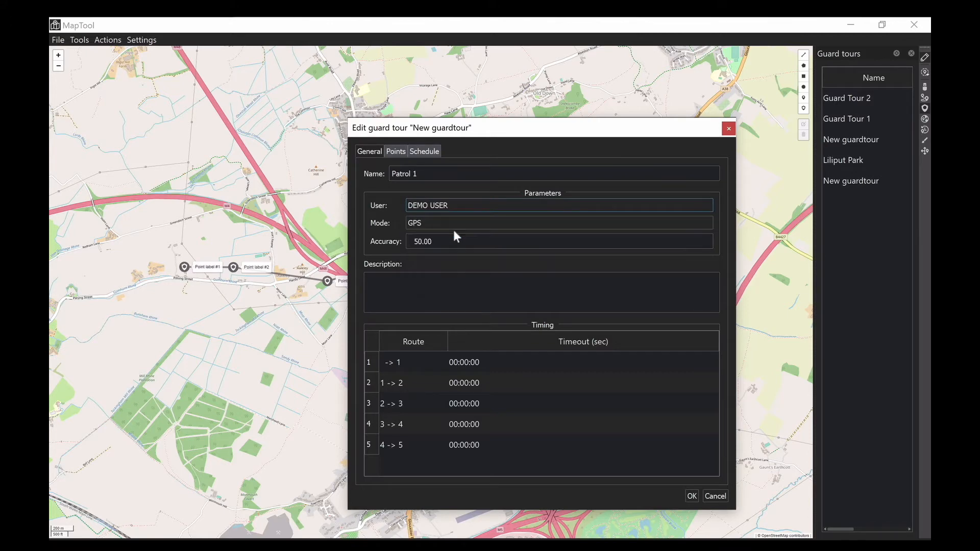
left_click(451, 227)
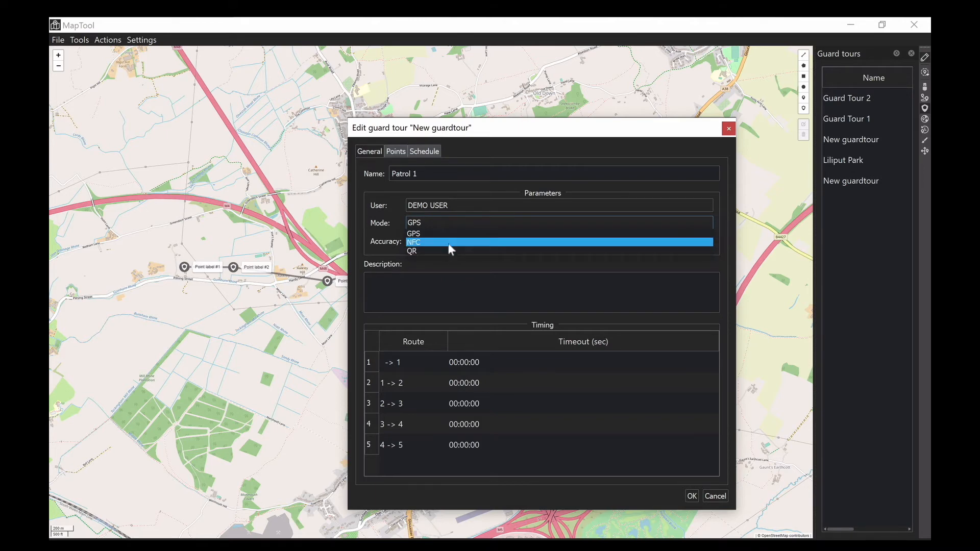
left_click(449, 243)
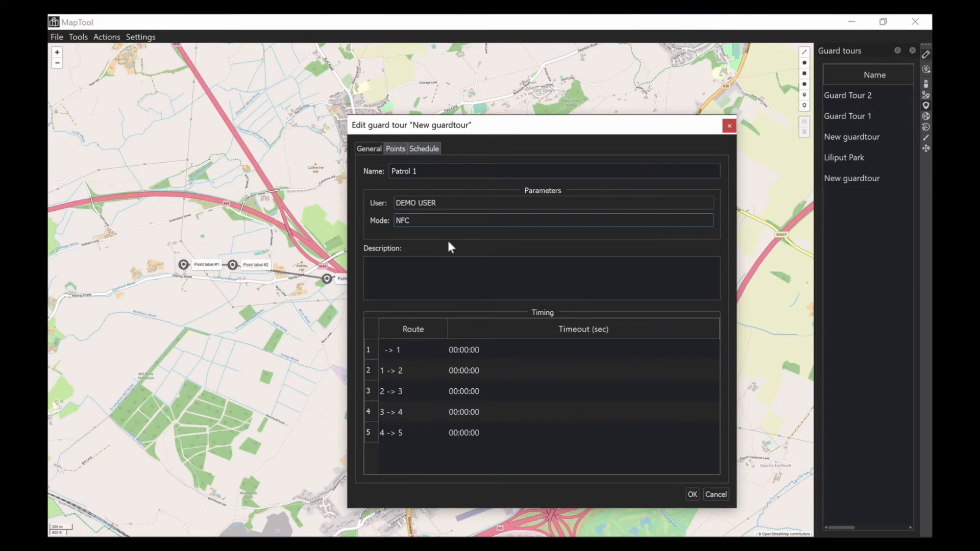
- Rename the guard tour's first point as Office 1
left_click(401, 157)
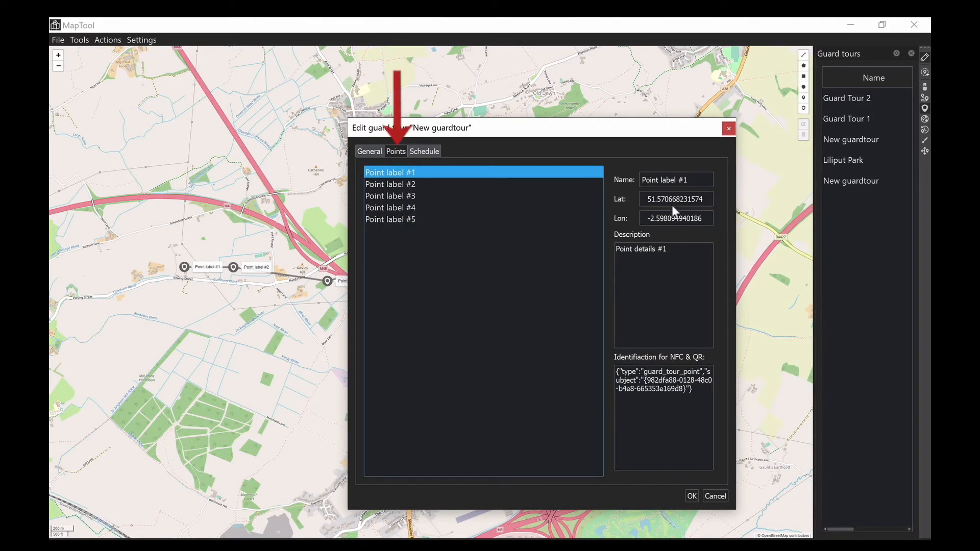
left_click(695, 182)
left_click(595, 185)
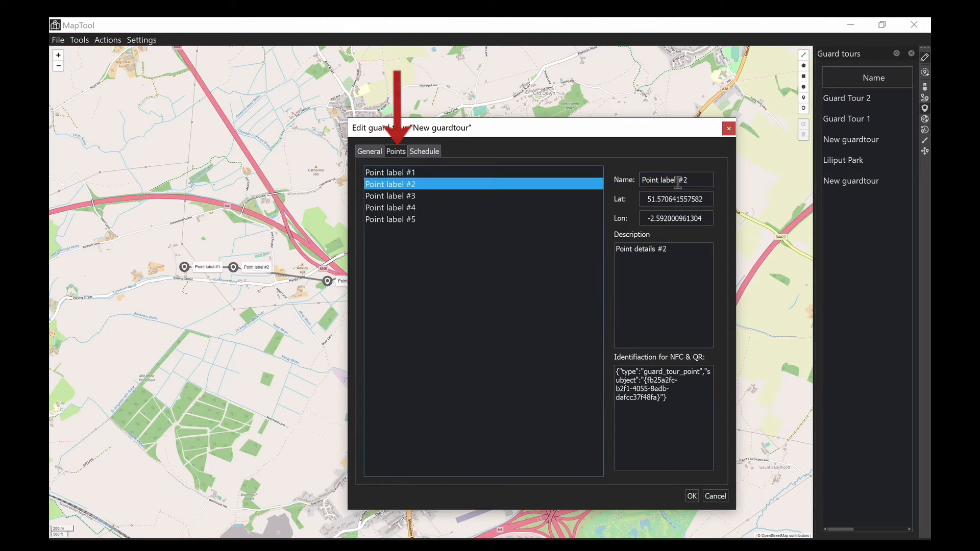
left_click(526, 174)
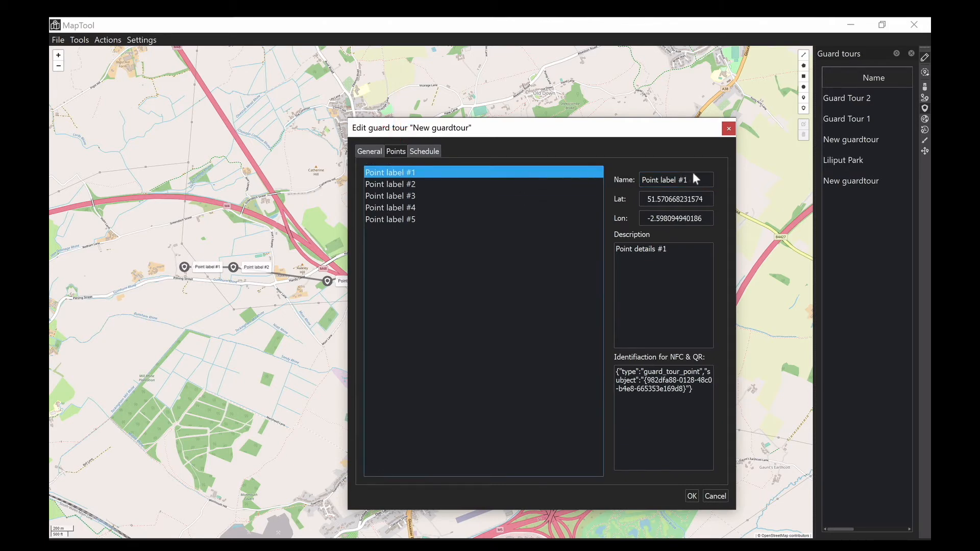
left_click_drag(696, 180, 632, 174)
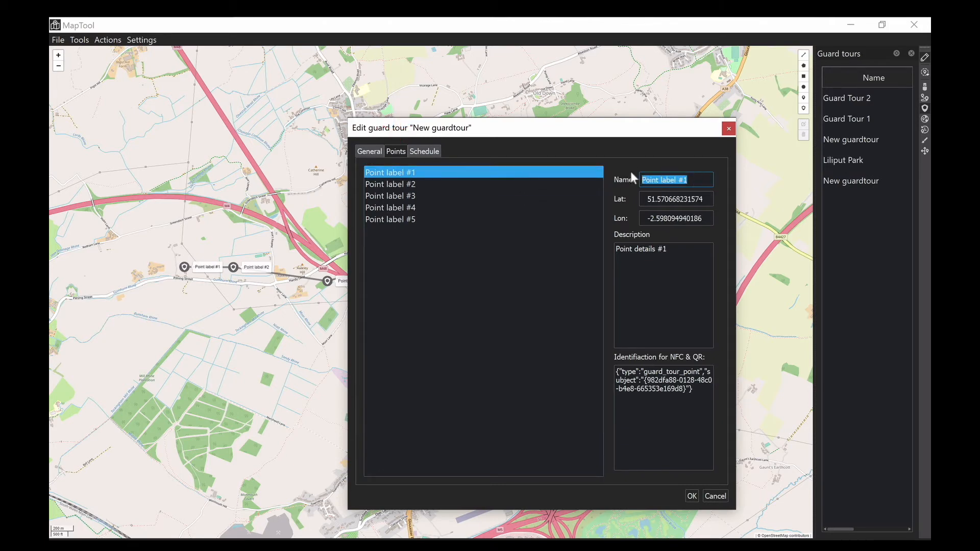
type("Office 1")
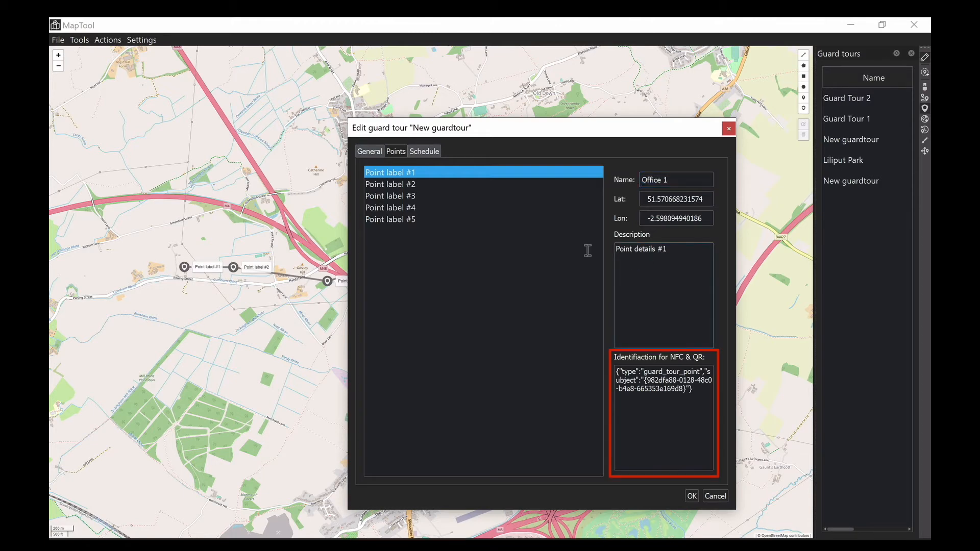
- Rename the guard tour's second point as Office 2
left_click(401, 184)
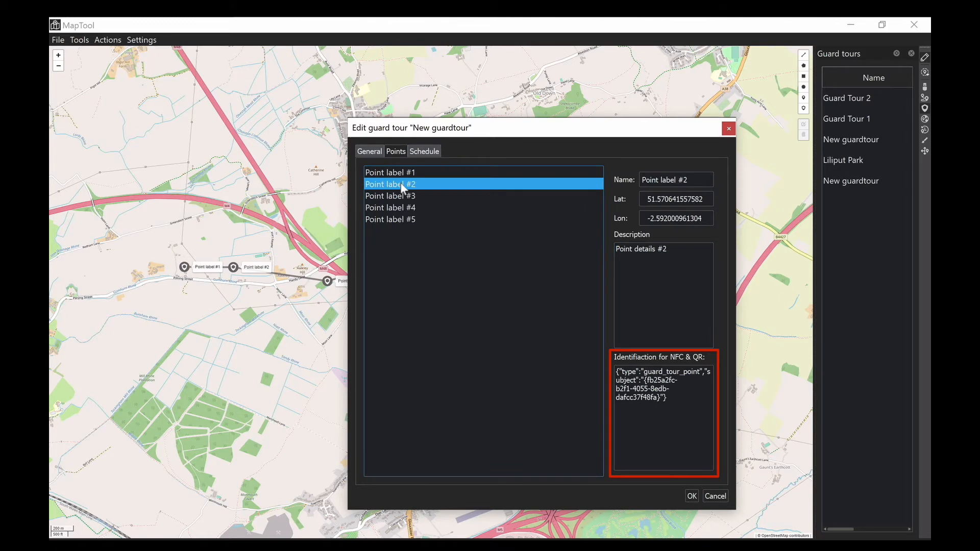
left_click_drag(691, 180, 613, 179)
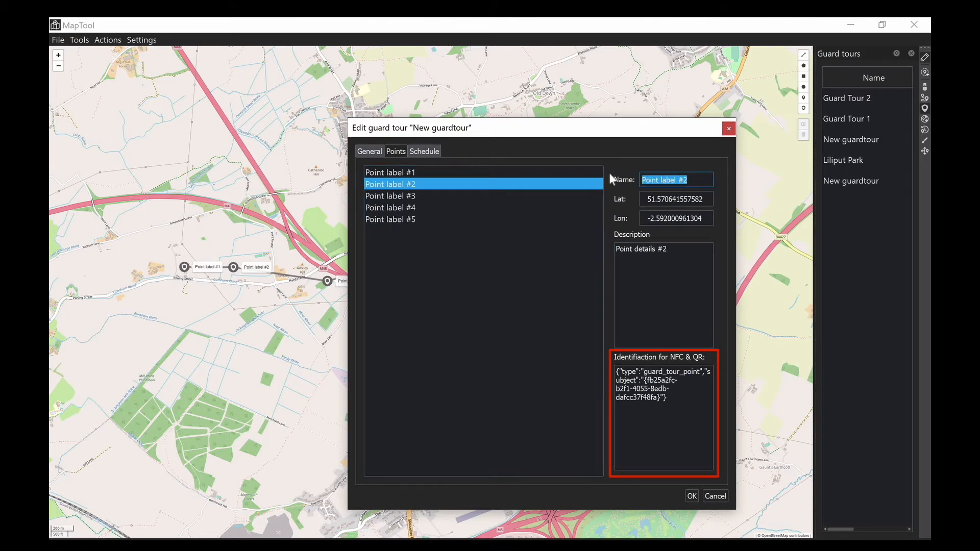
type("Office 2")
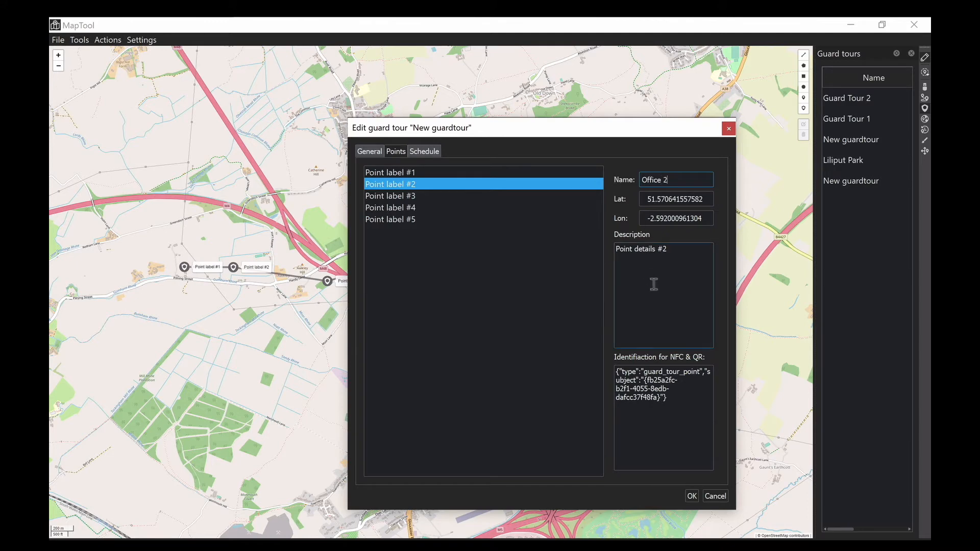
- Rename the guard tour's third point as Car Park and its fourth point as Gym
left_click(419, 198)
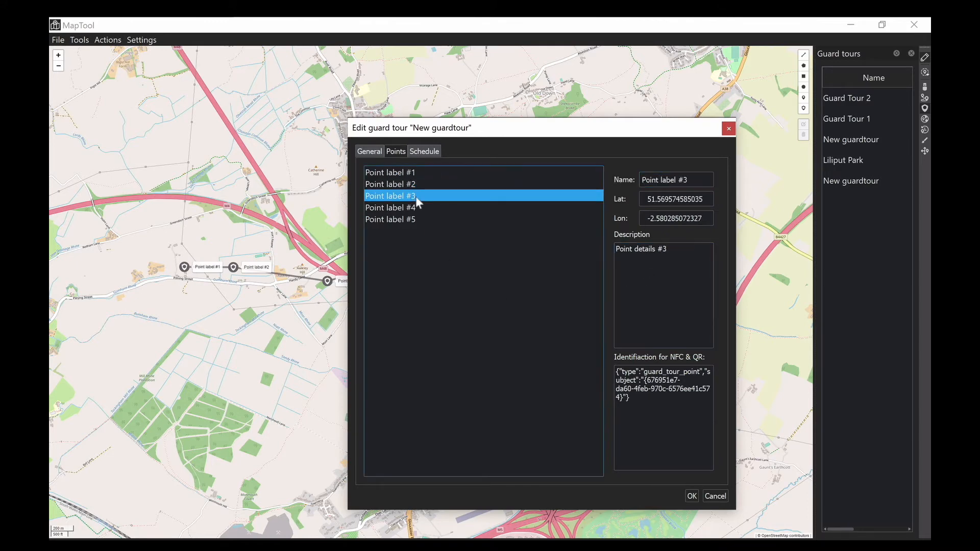
key("shift+Tab")
type("Car Park")
left_click(406, 208)
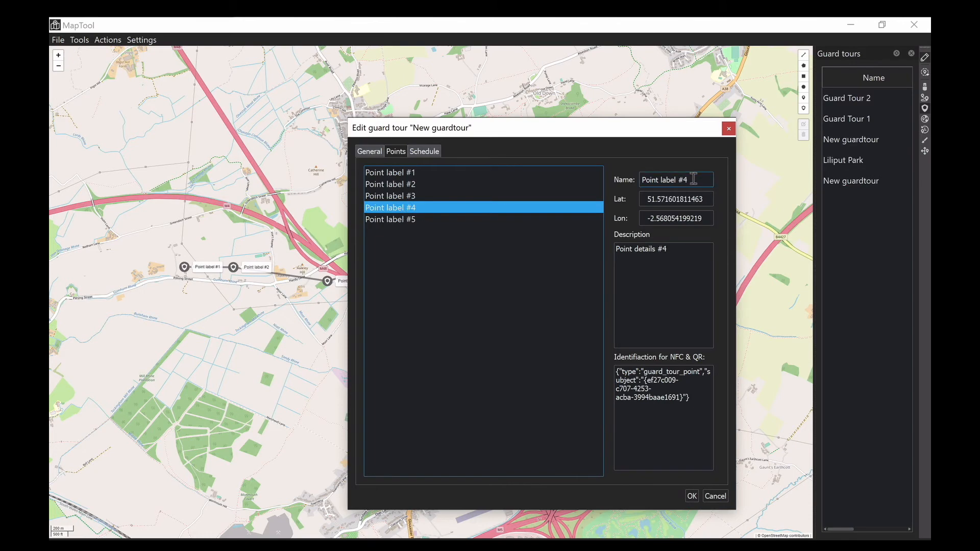
left_click_drag(693, 178, 579, 180)
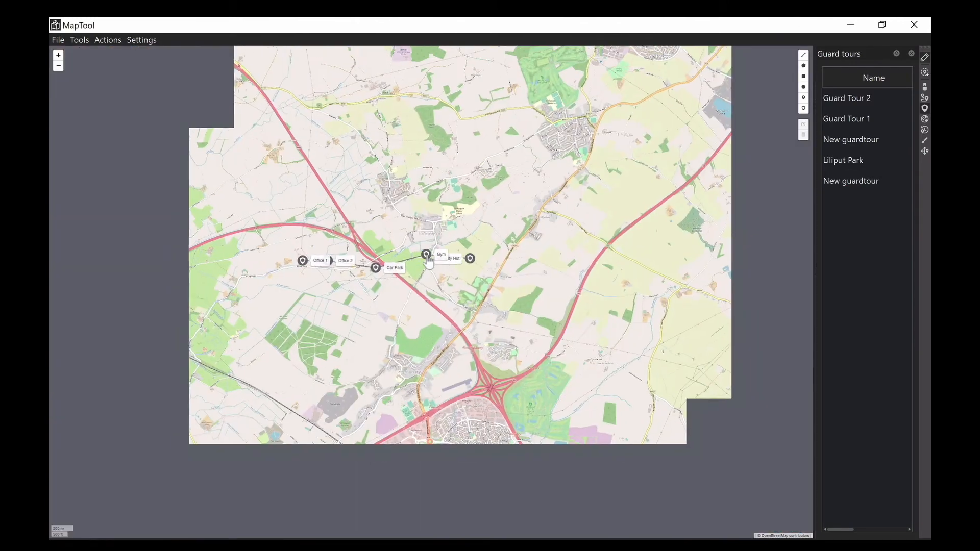
- Remove the Gym point from the guard tour and confirm the removal
right_click(427, 256)
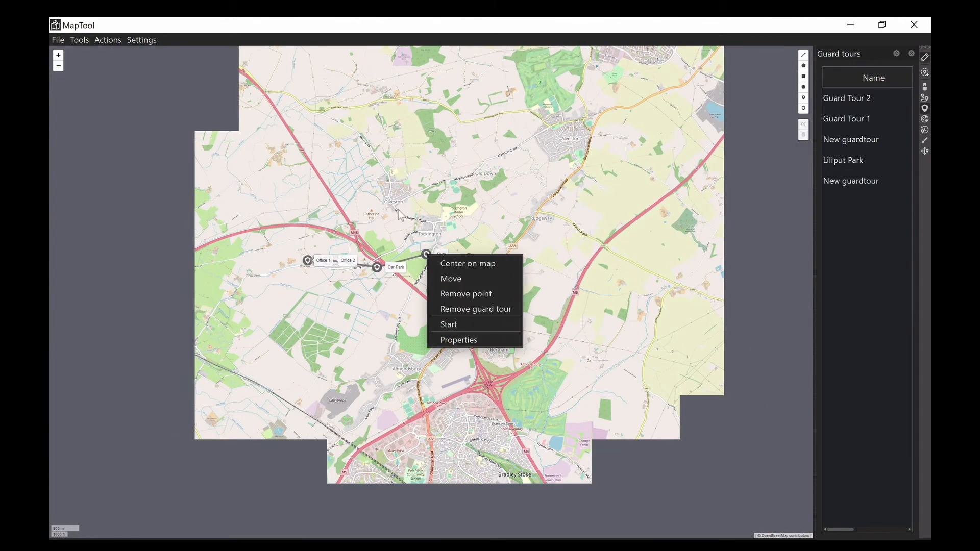
left_click(403, 224)
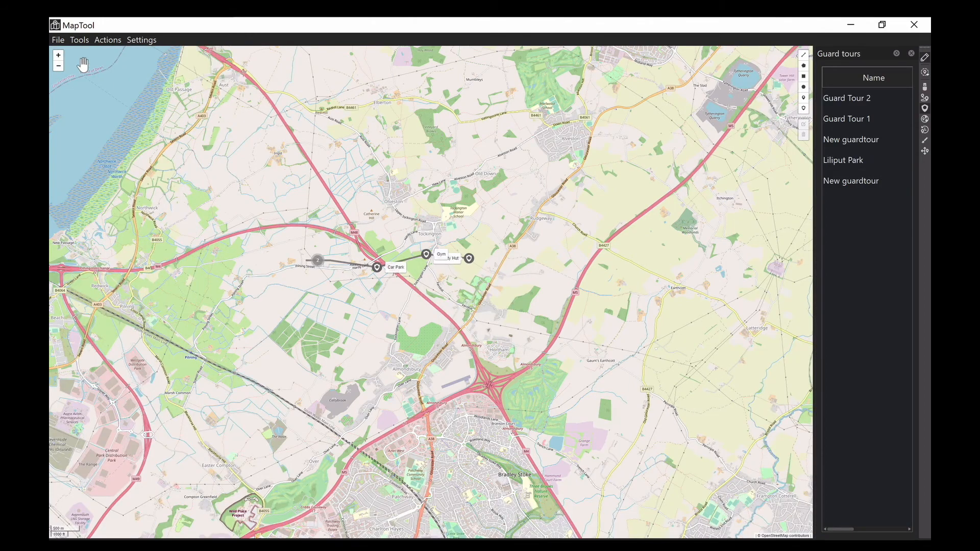
left_click(59, 57)
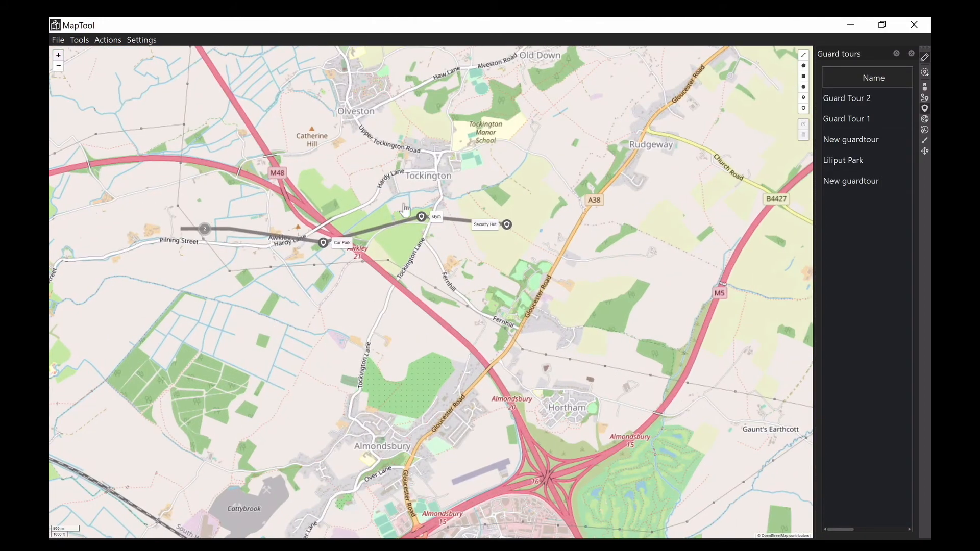
right_click(425, 222)
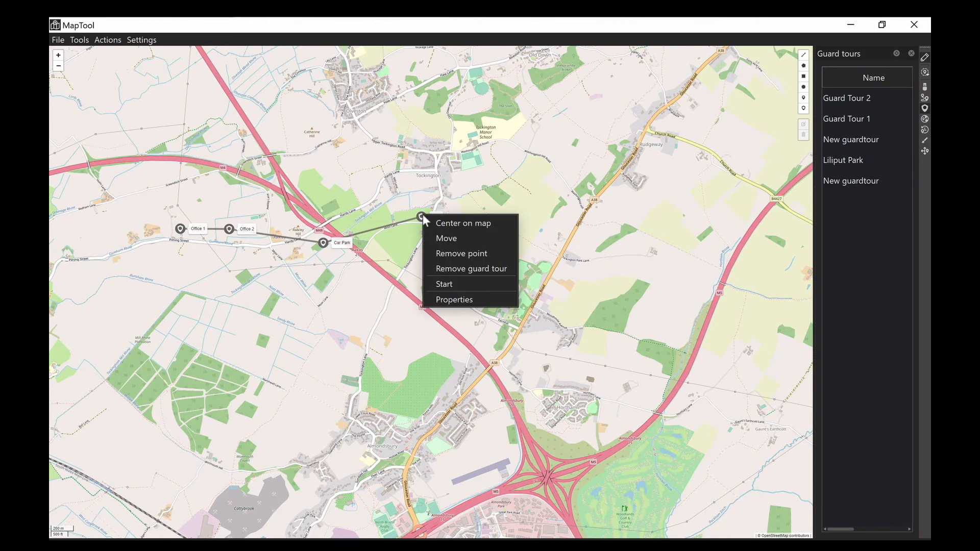
left_click(491, 253)
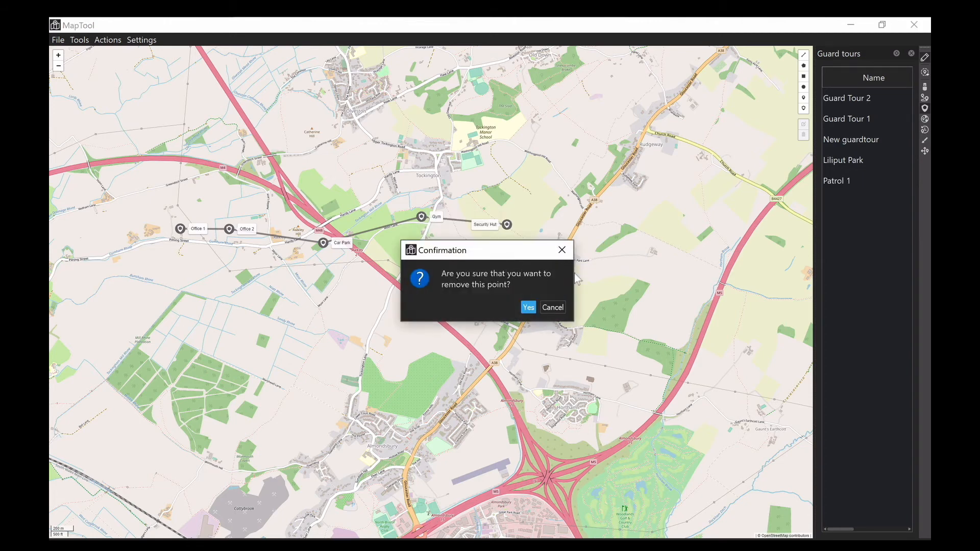
left_click(529, 307)
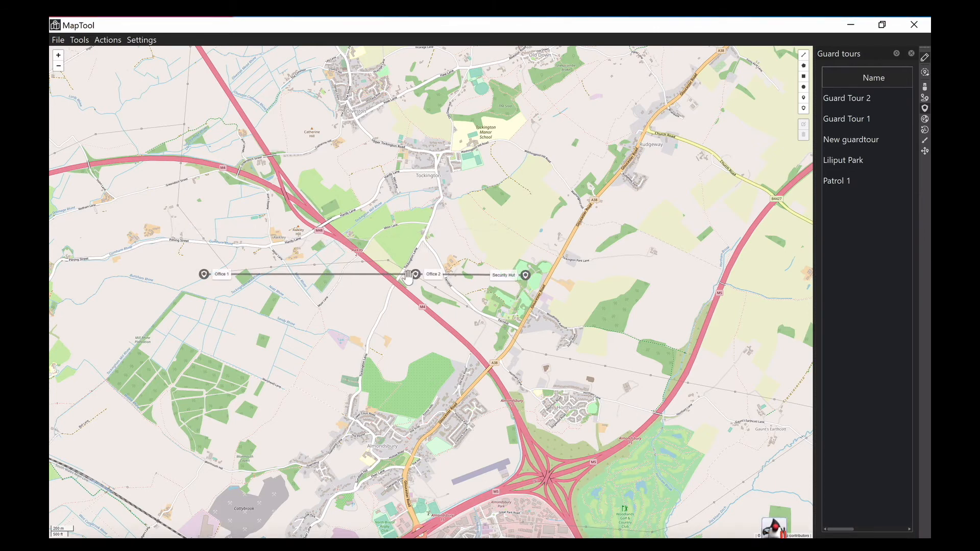
- Remove the entire Patrol 1 guard tour through its Office 2 point and confirm the removal
mouse_move(416, 282)
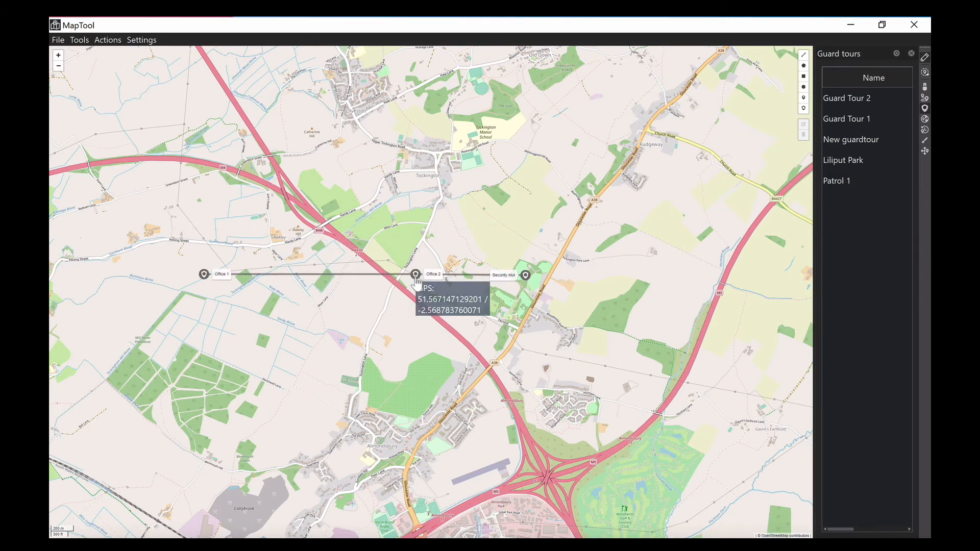
right_click(418, 282)
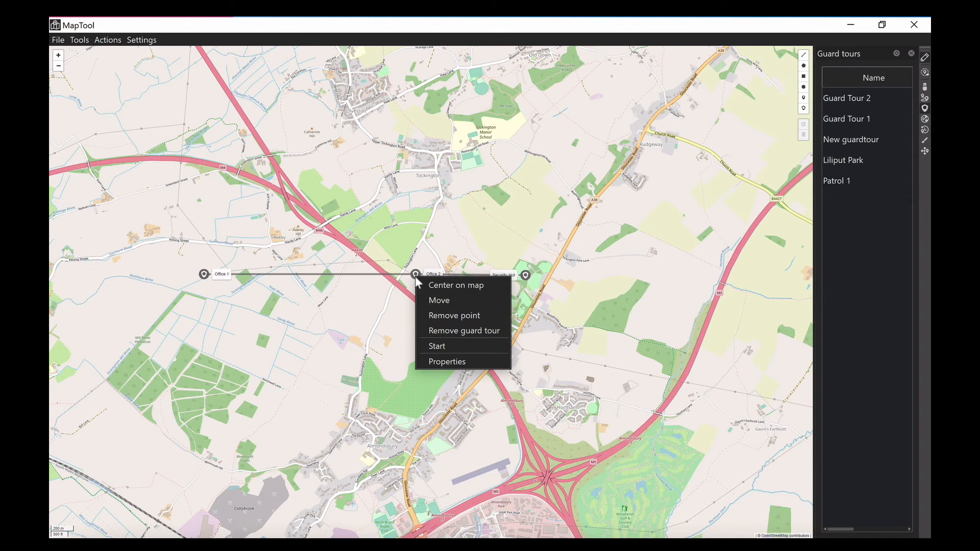
left_click(462, 331)
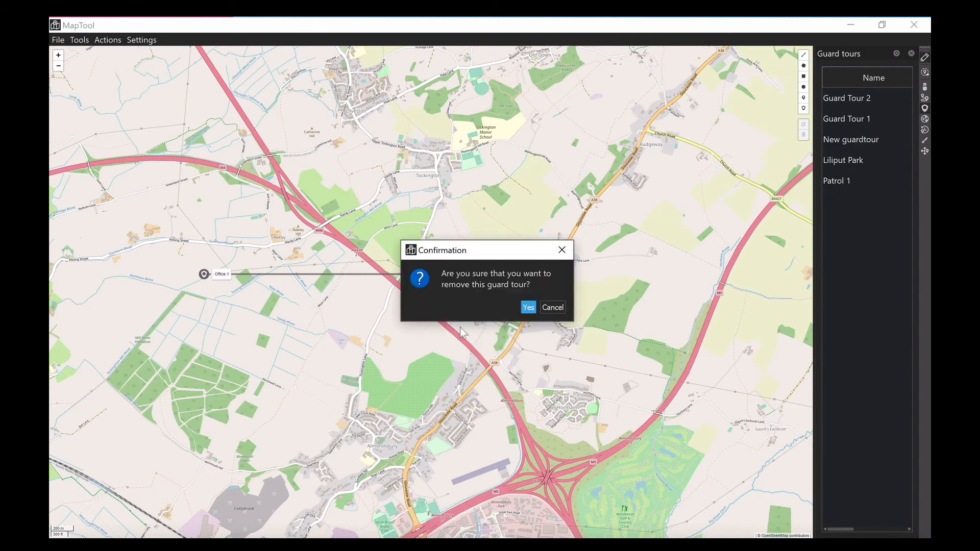
left_click(528, 308)
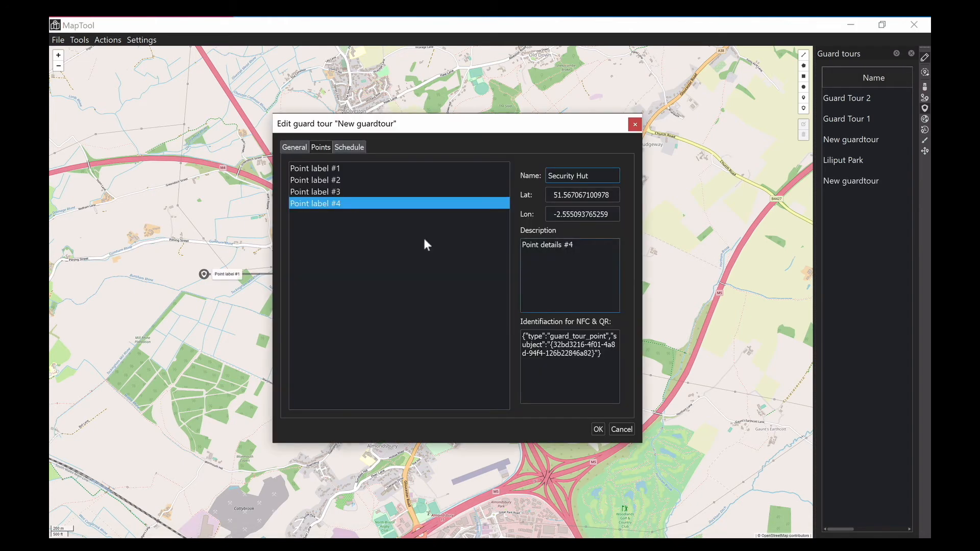
- Add a schedule entry to the new guard tour with 25 March 2021 as its start date, and open its repeat setting
left_click(350, 148)
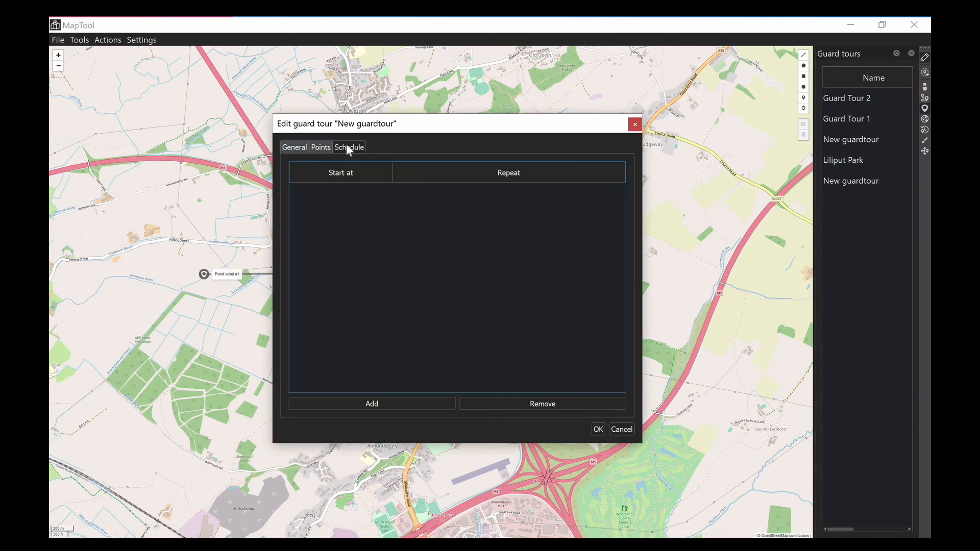
left_click(374, 404)
left_click(352, 198)
left_click(351, 196)
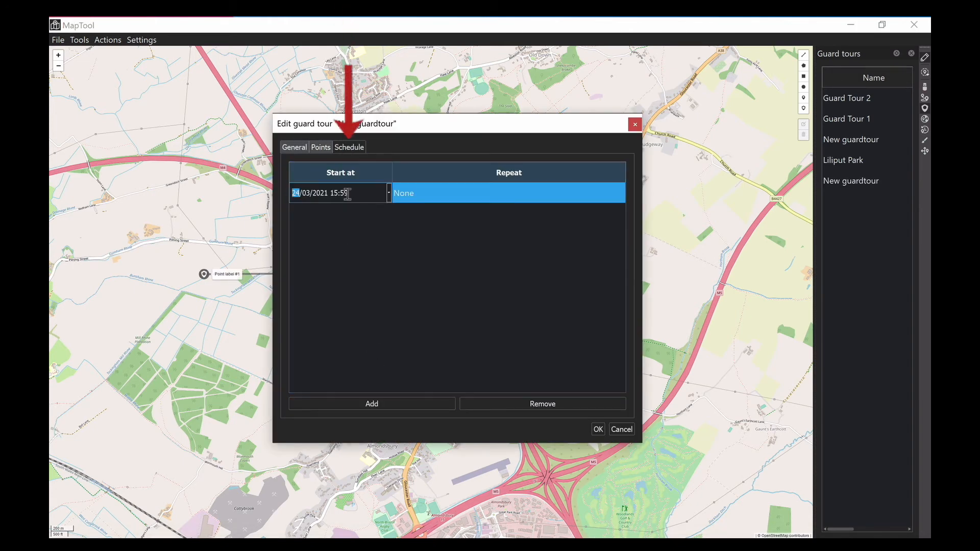
left_click(389, 193)
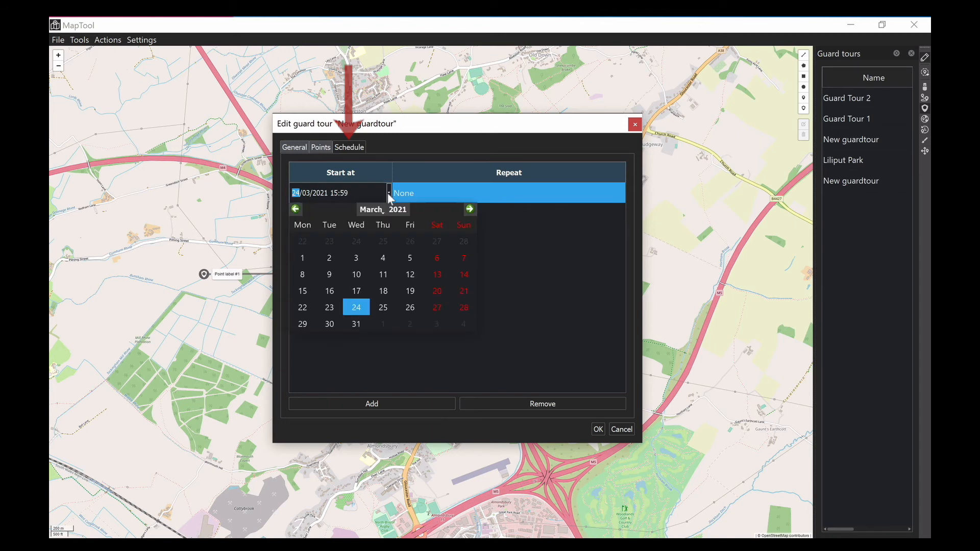
left_click(384, 308)
left_click(446, 223)
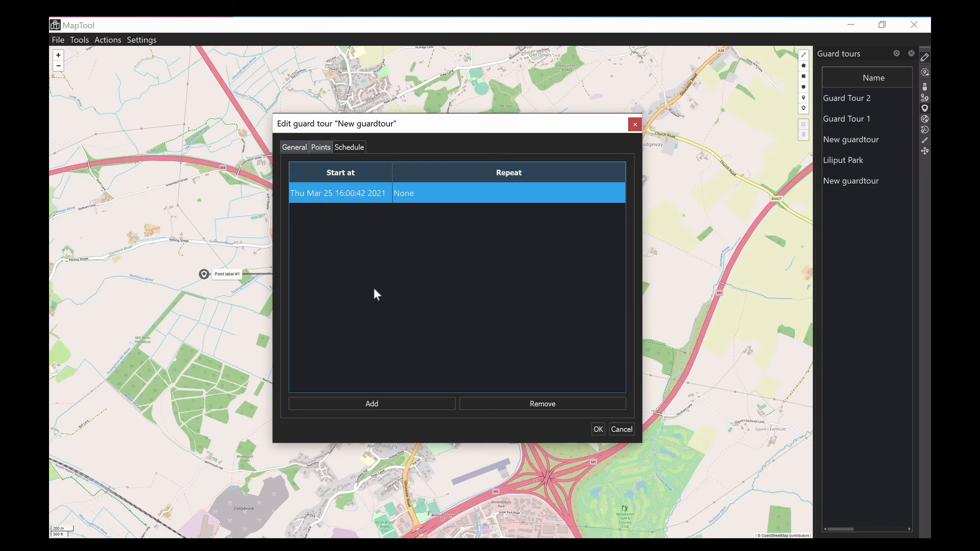
left_click(402, 194)
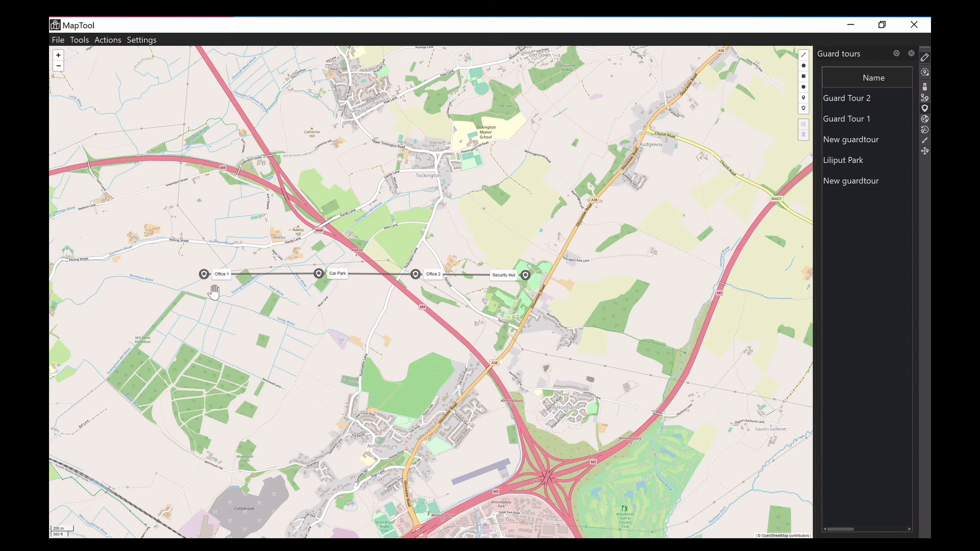
- Start the guard tour manually from its Office 1 point on the map and stop it again
mouse_move(204, 278)
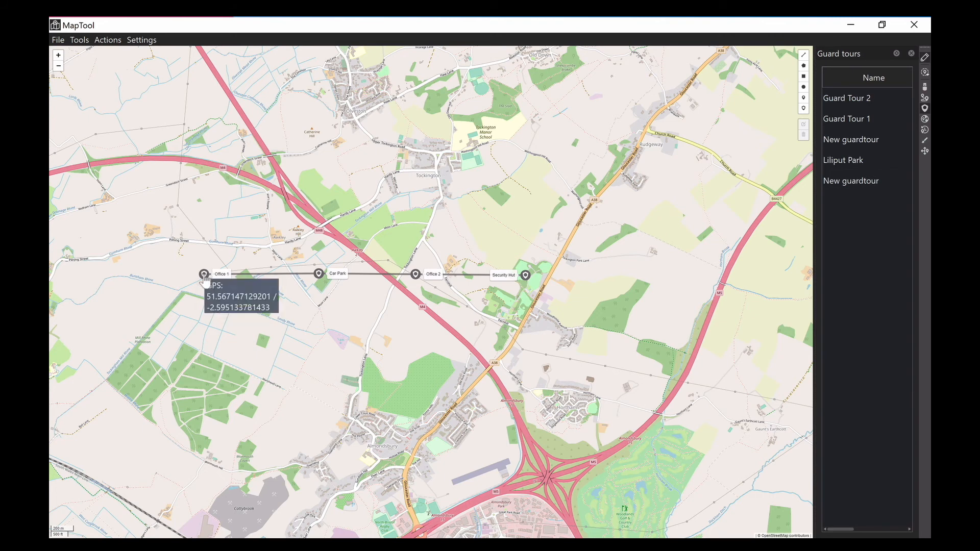
right_click(206, 280)
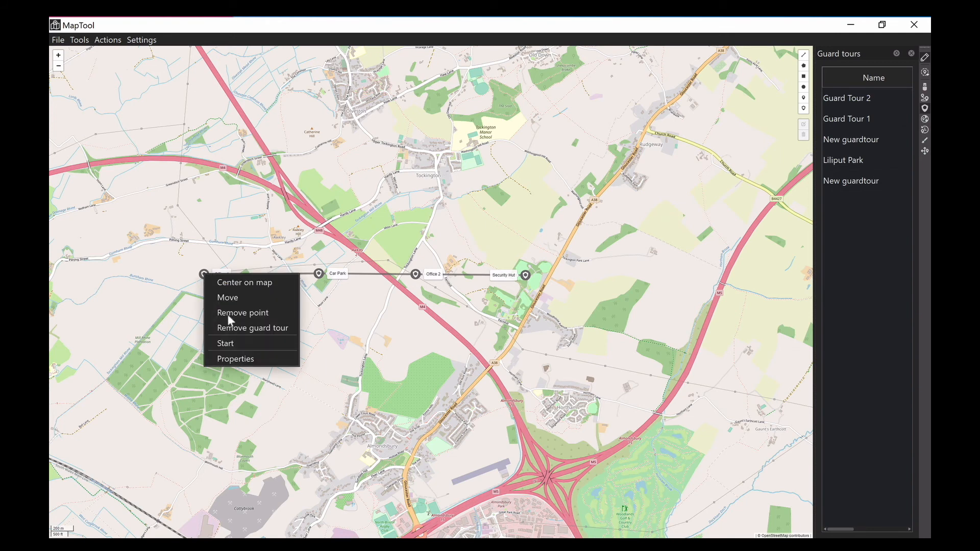
left_click(233, 343)
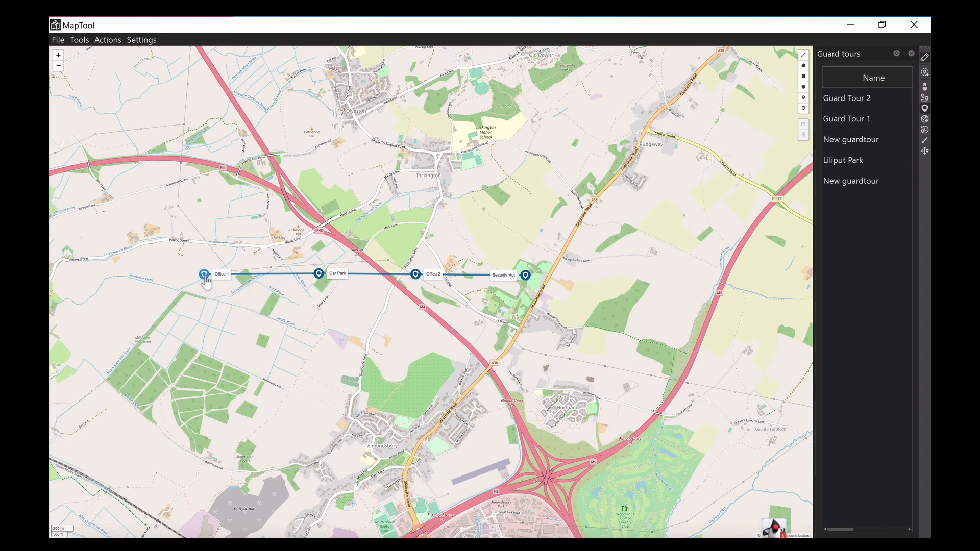
right_click(206, 278)
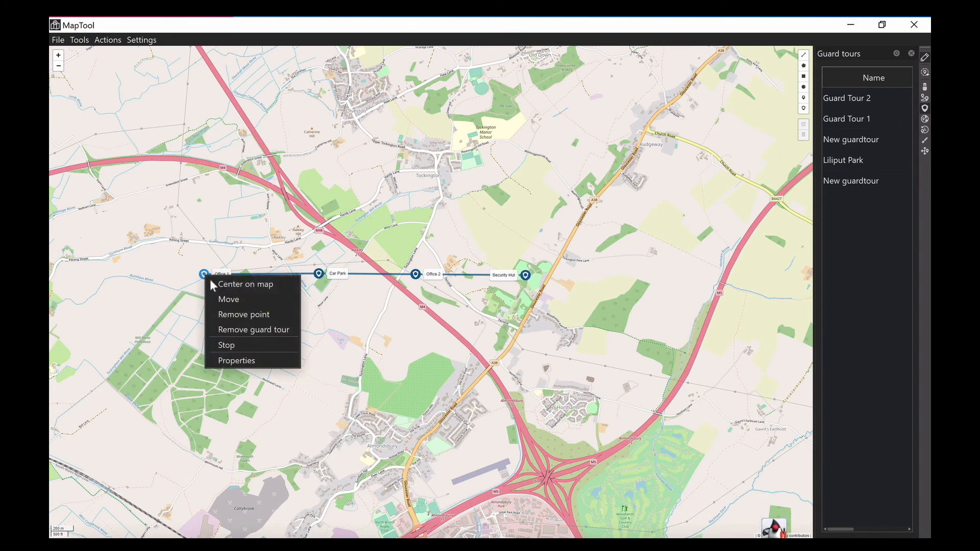
left_click(239, 346)
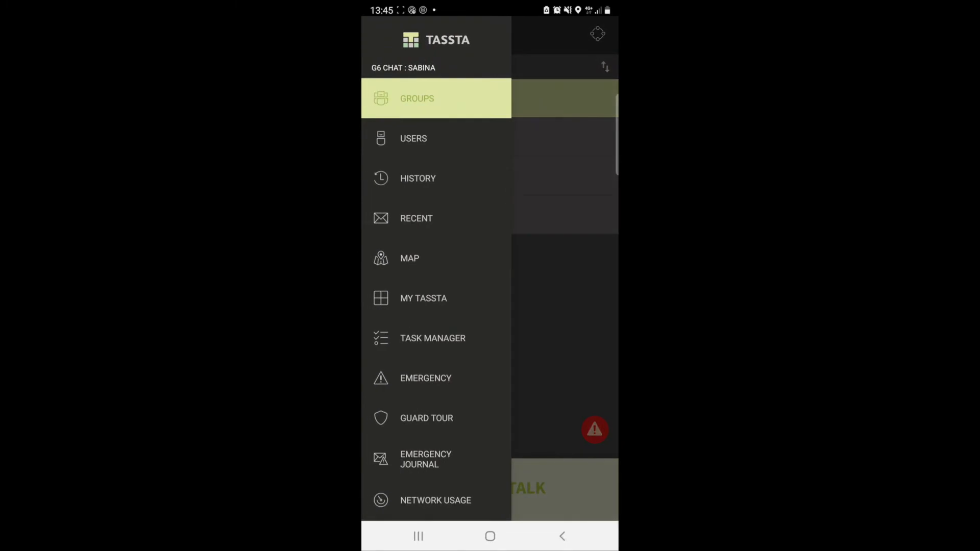
- Switch to the TASSTA mobile app, open the Liliput Park guard tour and start it
left_click(410, 418)
left_click(490, 76)
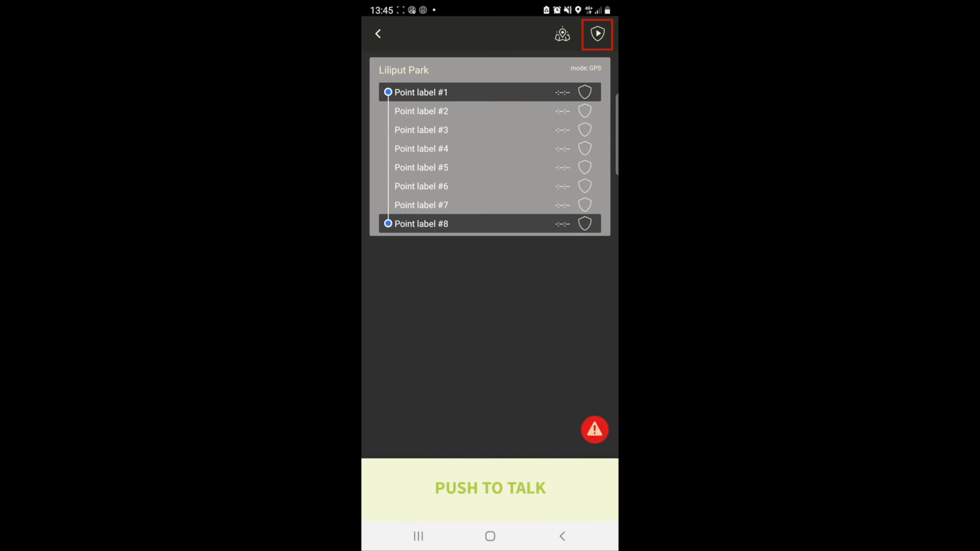
left_click(598, 33)
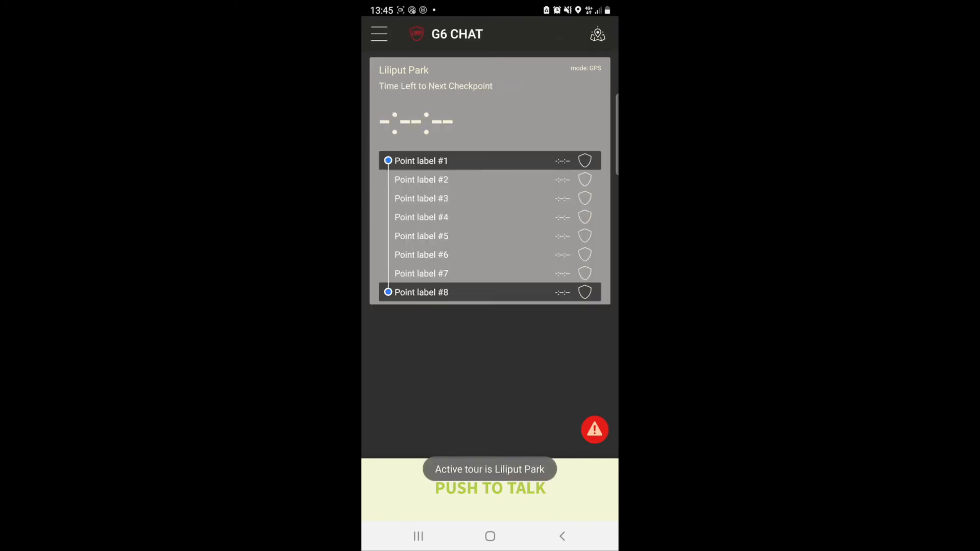